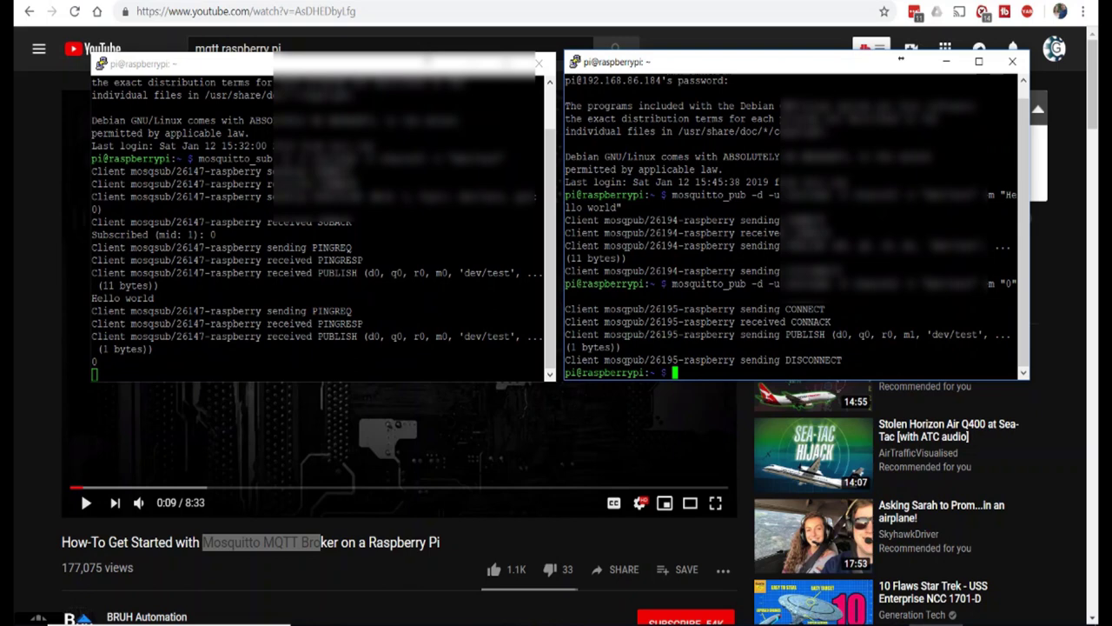
Publish the message "1" to the dev/test topic with mosquitto_pub by editing the previous publish command
key("Up")
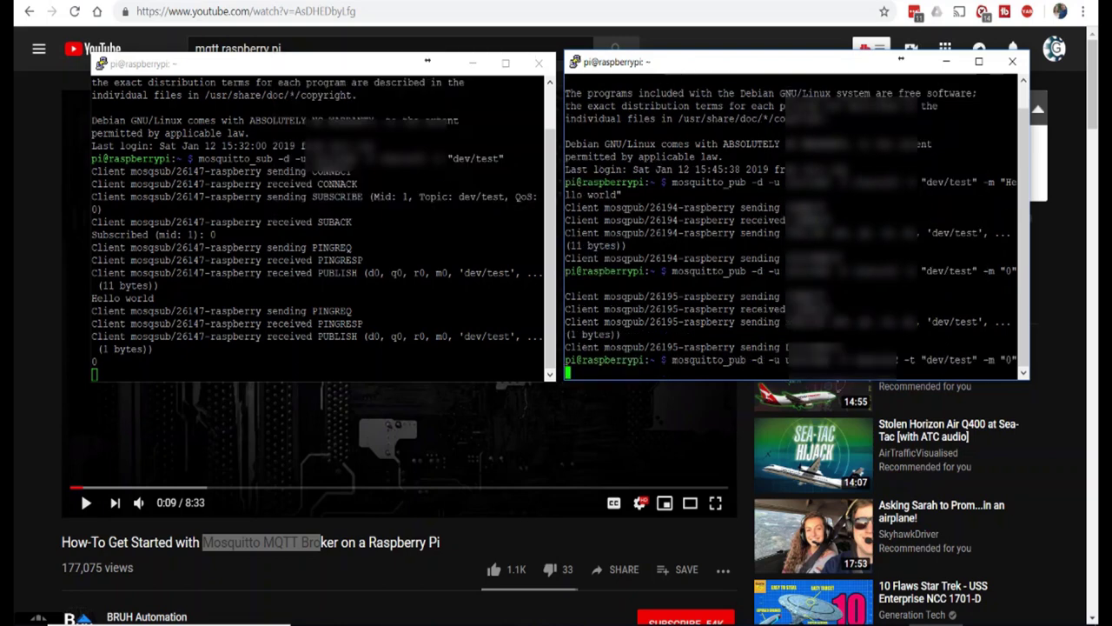
key("Left")
key("Left")
type("1")
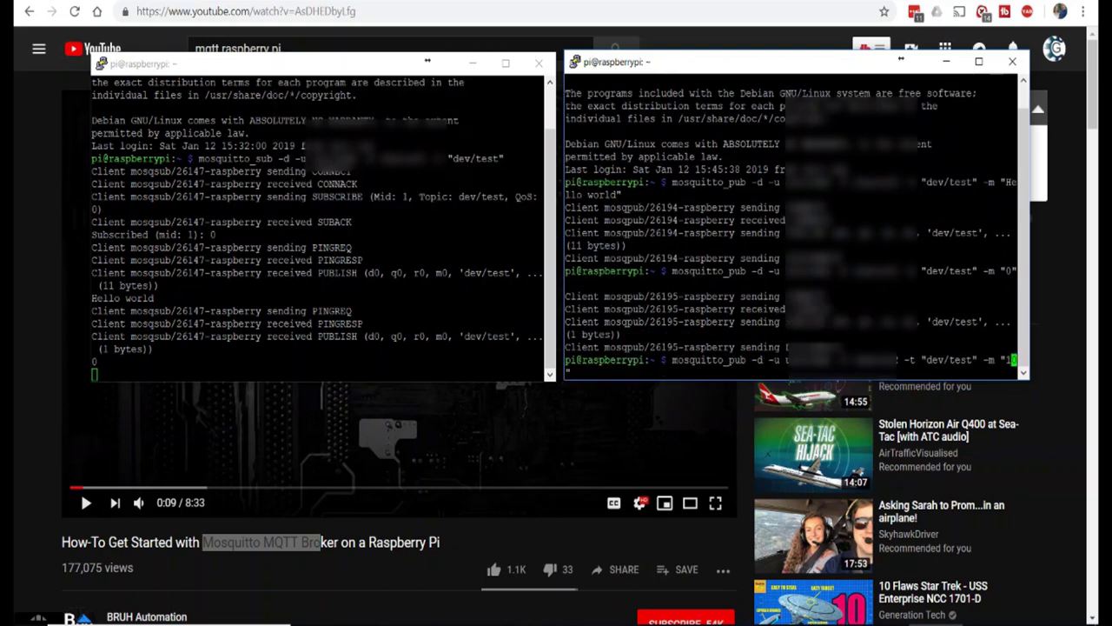
key("Return")
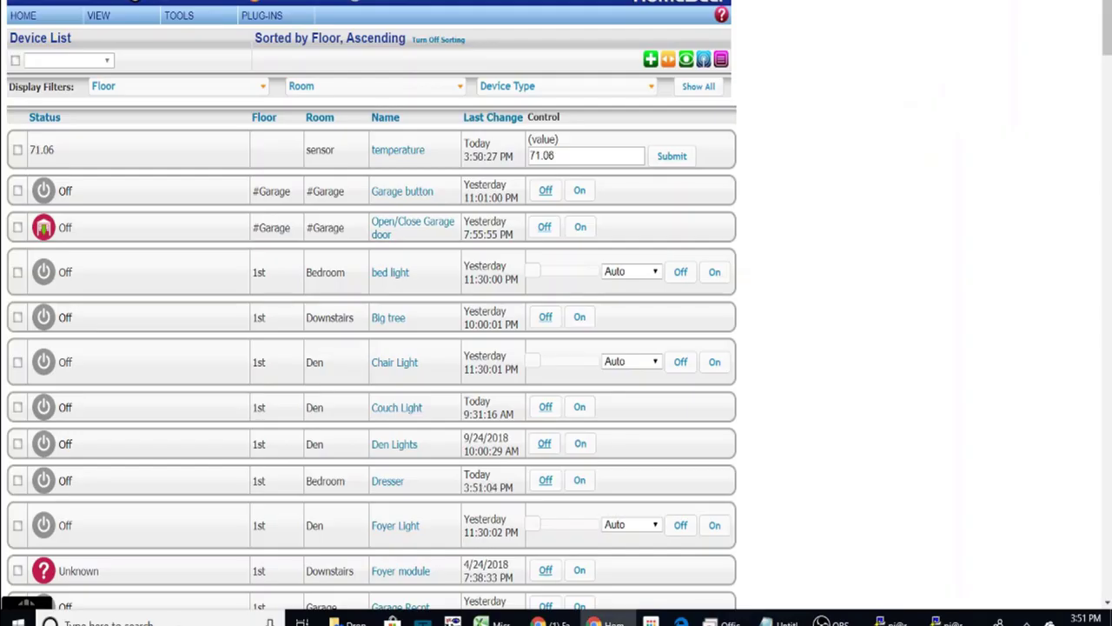
Highlight the temperature sensor device, open the plug-in management page and expand its Additional Interfaces section
left_click_drag(28, 144, 430, 136)
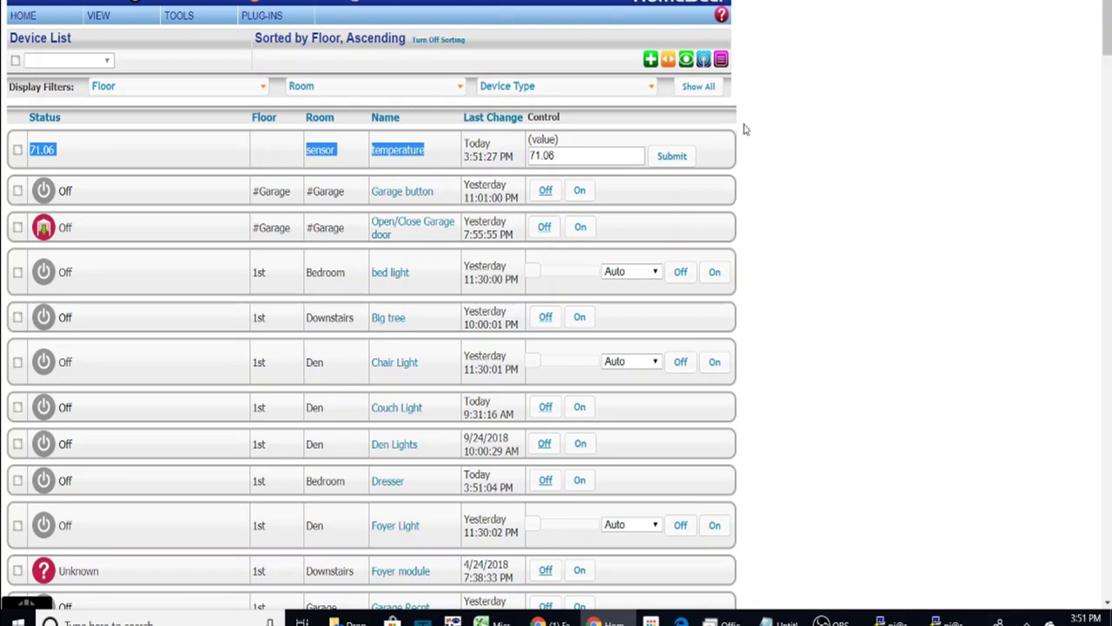
left_click(261, 34)
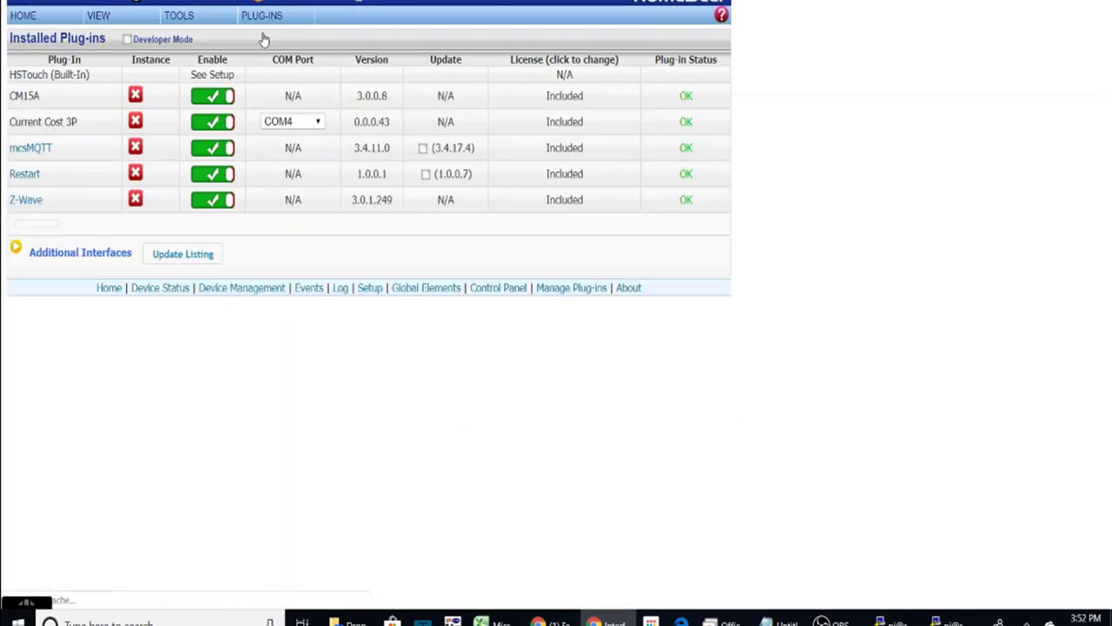
left_click(274, 20)
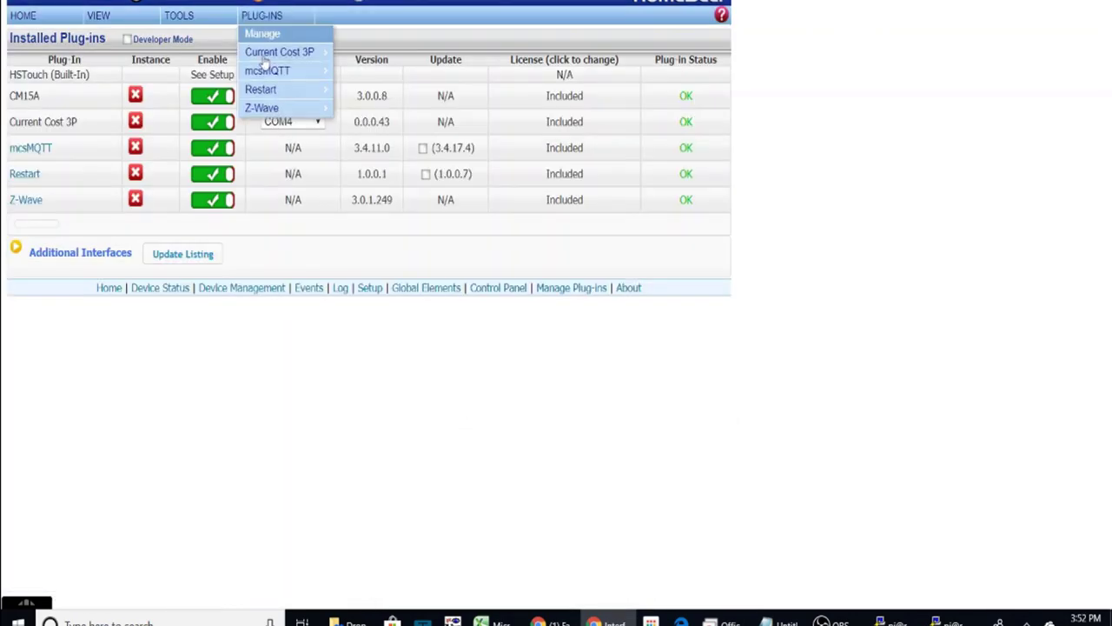
left_click(15, 250)
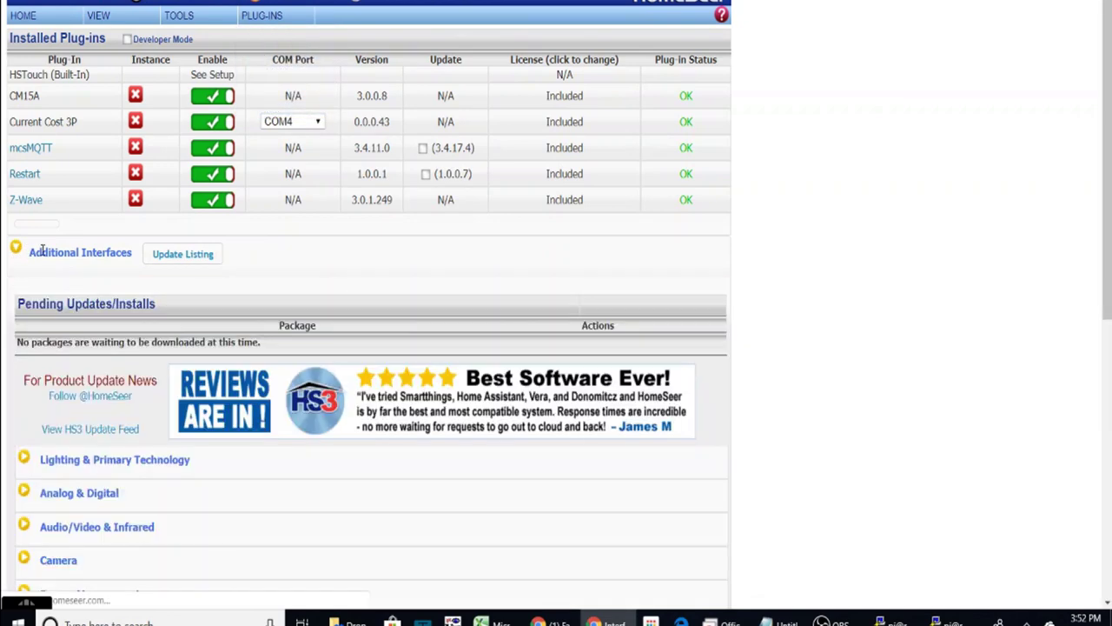
Expand the Lighting & Primary Technology category and find the mcsMQTT plug-in among the available plug-ins
scroll(45, 281, "down", 1)
scroll(45, 281, "down", 2)
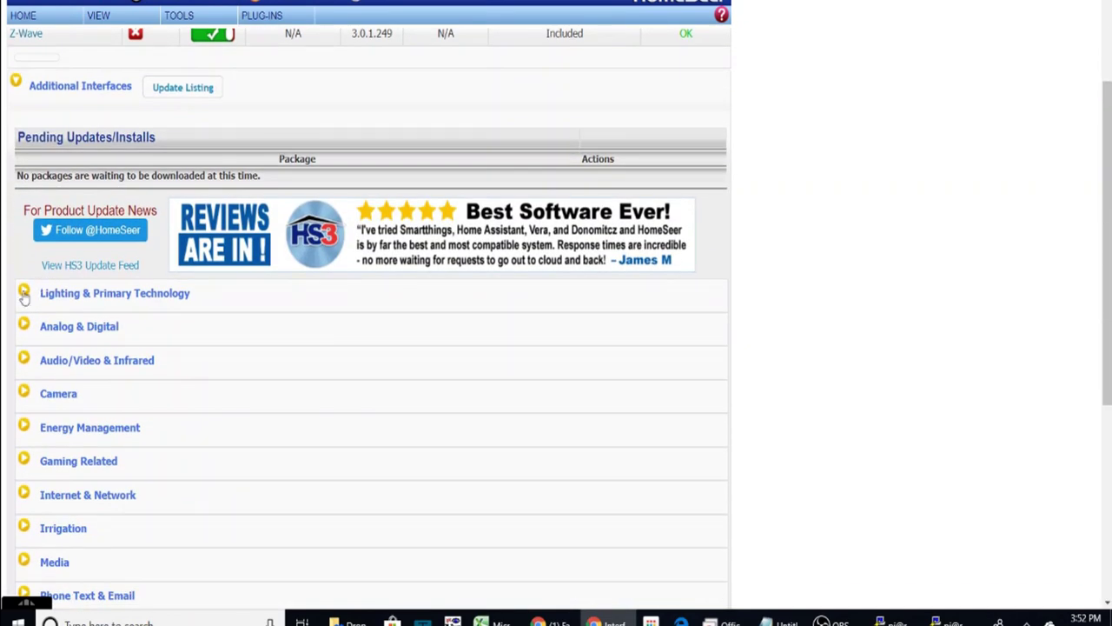
left_click(24, 293)
scroll(23, 295, "down", 5)
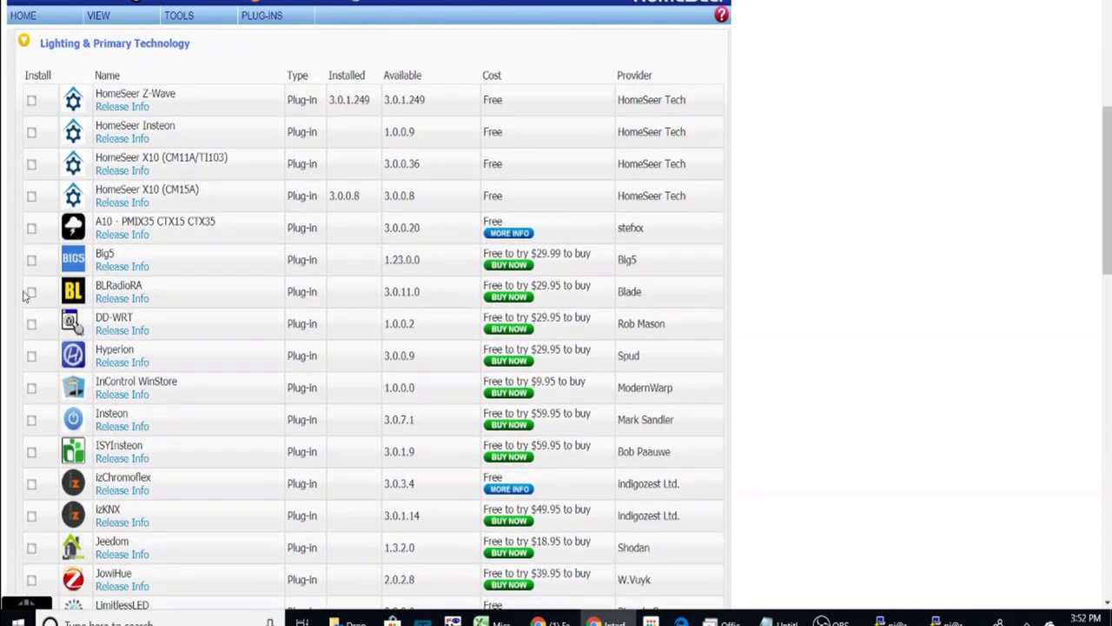
scroll(24, 295, "down", 2)
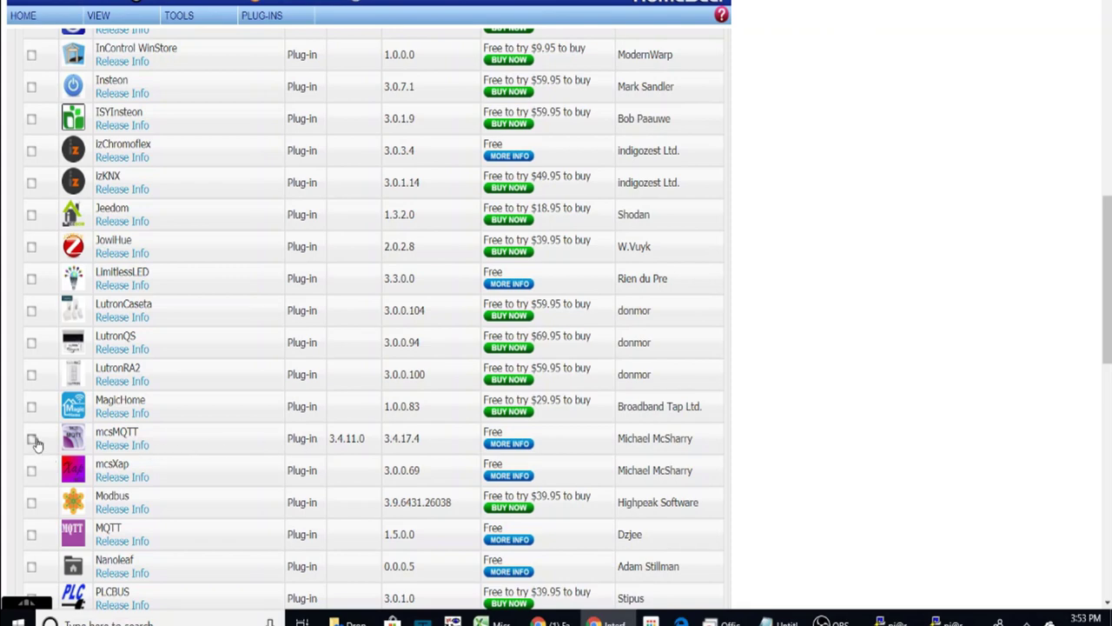
Open the MQTT Setup page of the mcsMQTT plug-in
scroll(196, 442, "up", 9)
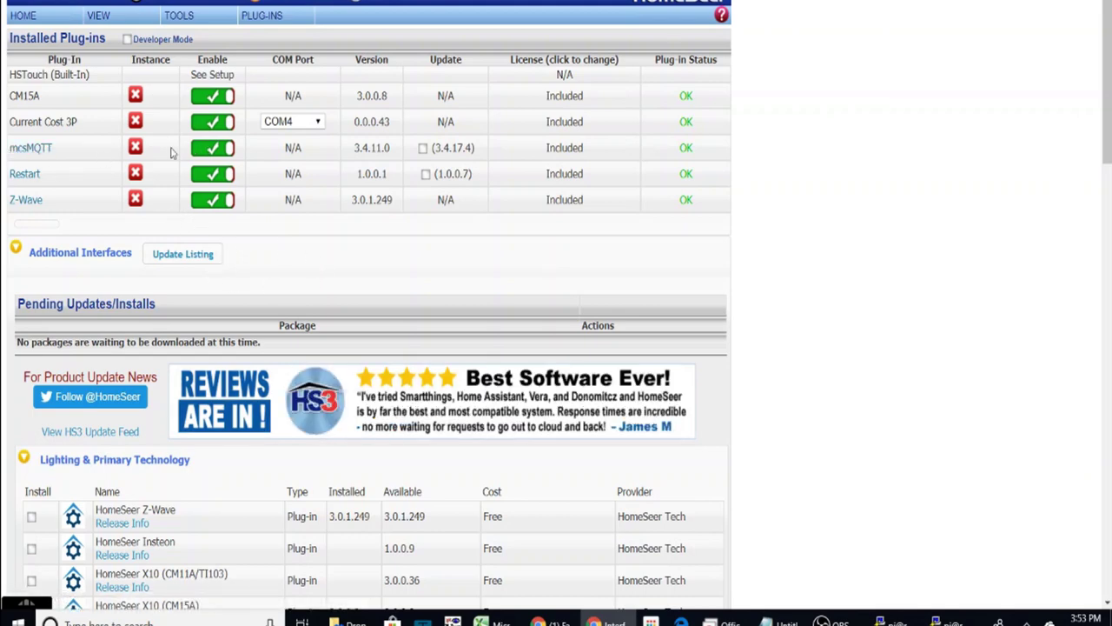
mouse_move(260, 19)
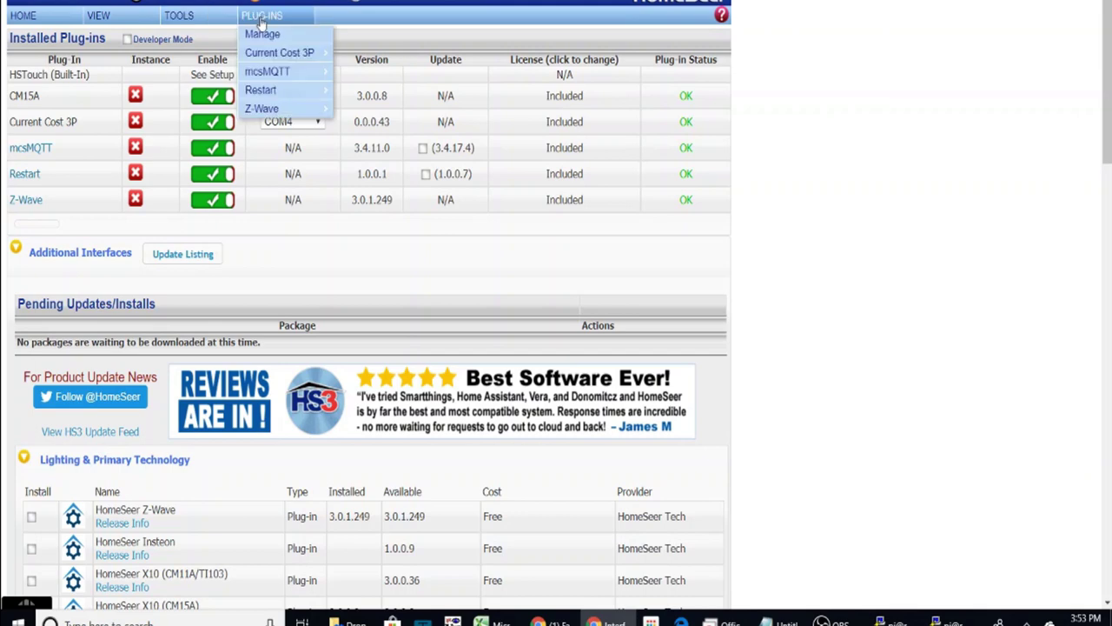
mouse_move(265, 76)
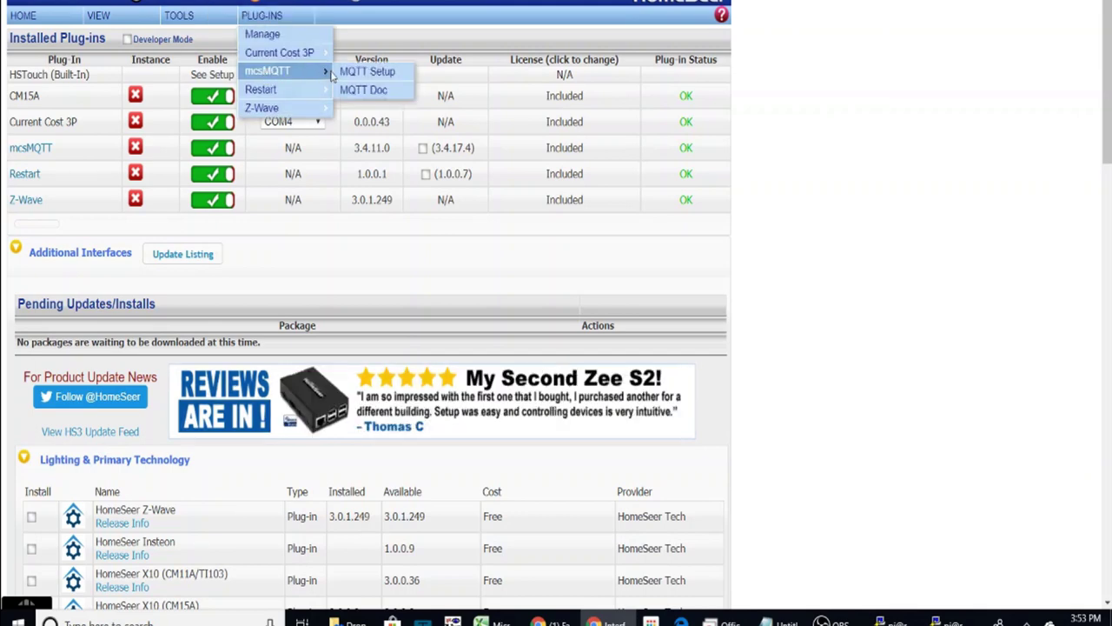
left_click(363, 72)
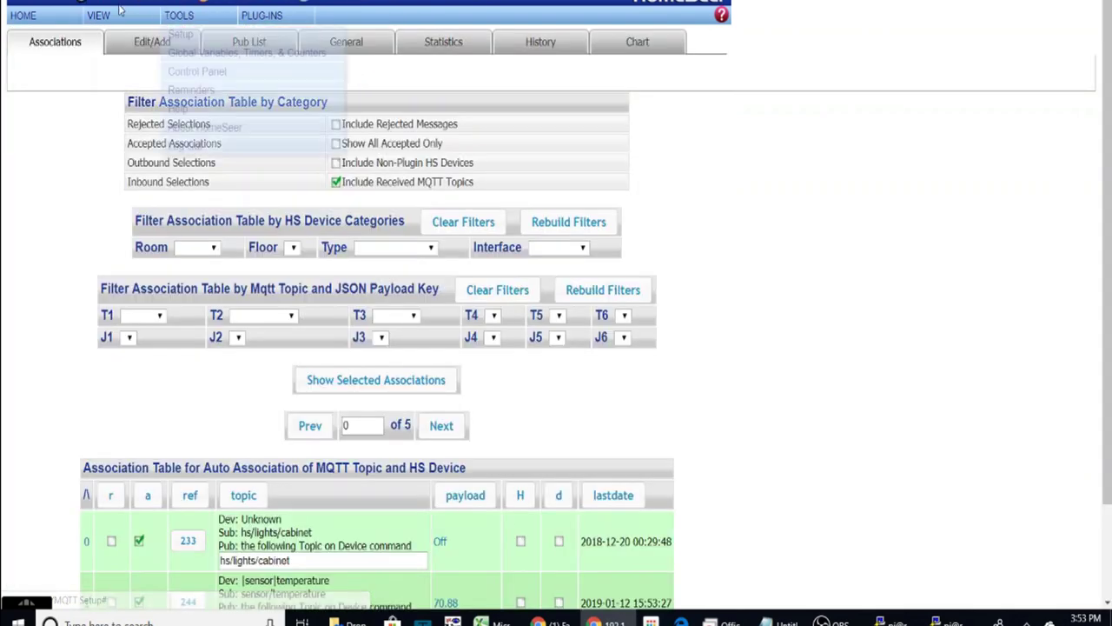
Review the mcsMQTT General settings, highlighting the MQTT broker's IP address and checking the inbound and outbound management options
mouse_move(104, 14)
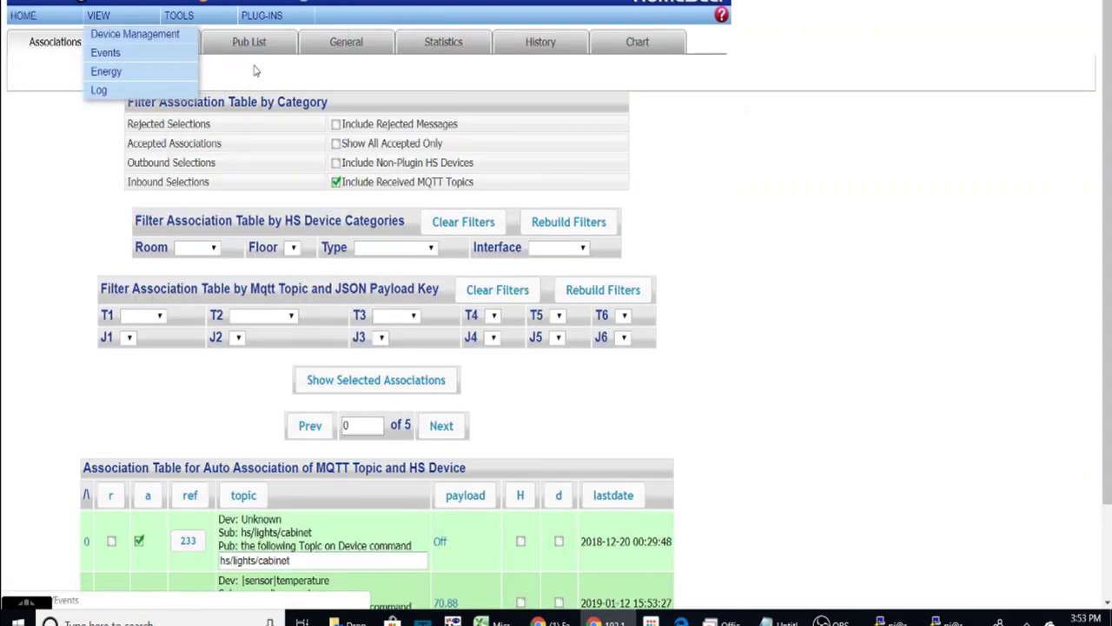
left_click(355, 49)
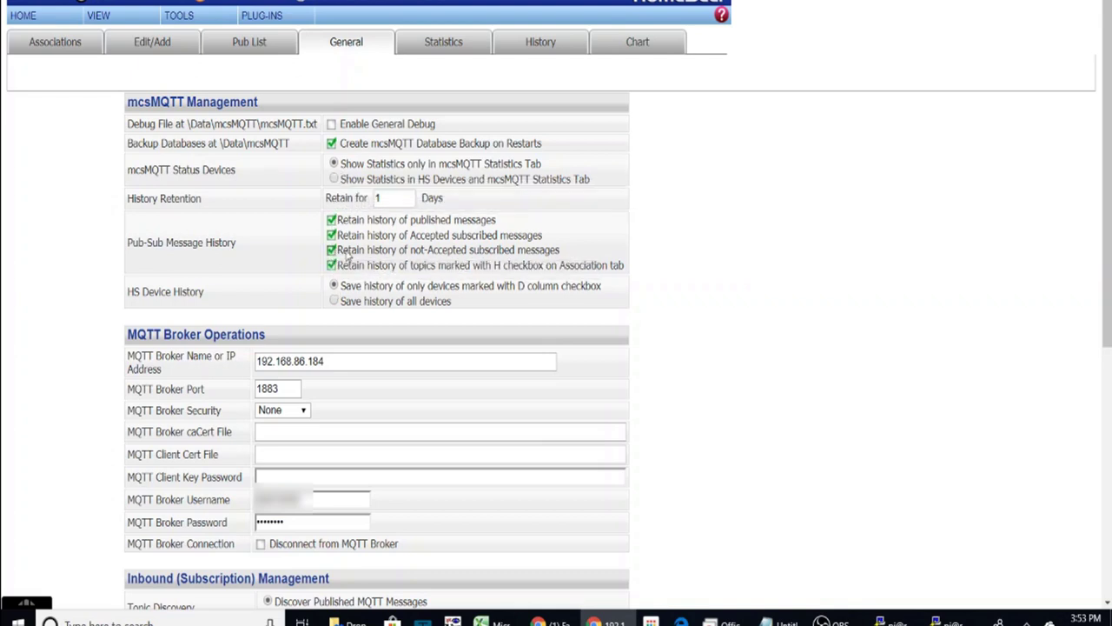
scroll(348, 252, "down", 2)
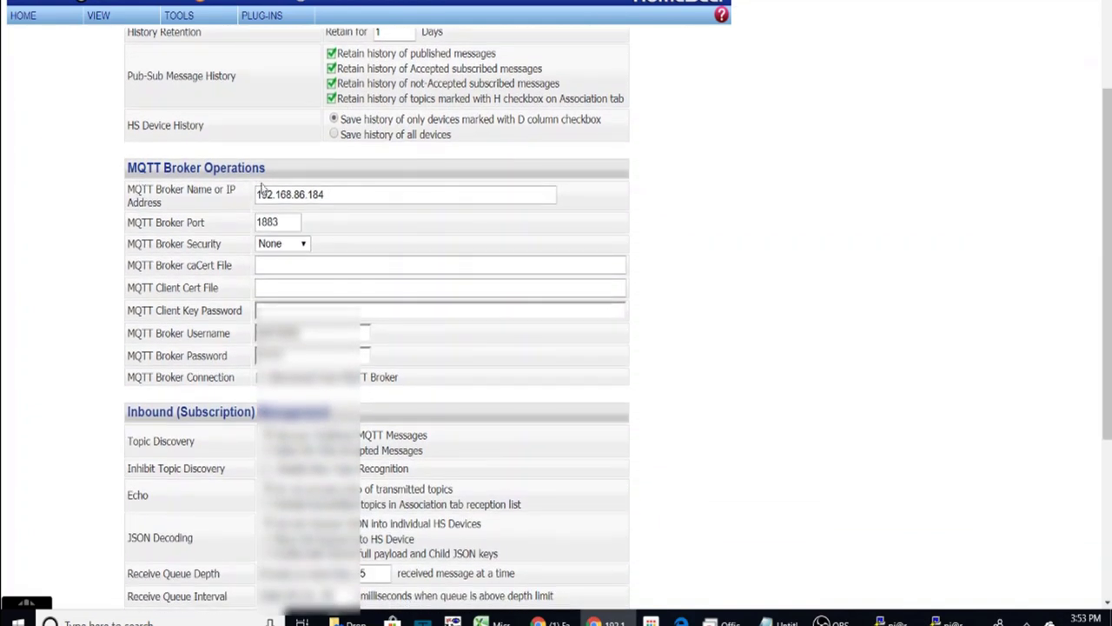
left_click(318, 194)
left_click_drag(319, 194, 256, 198)
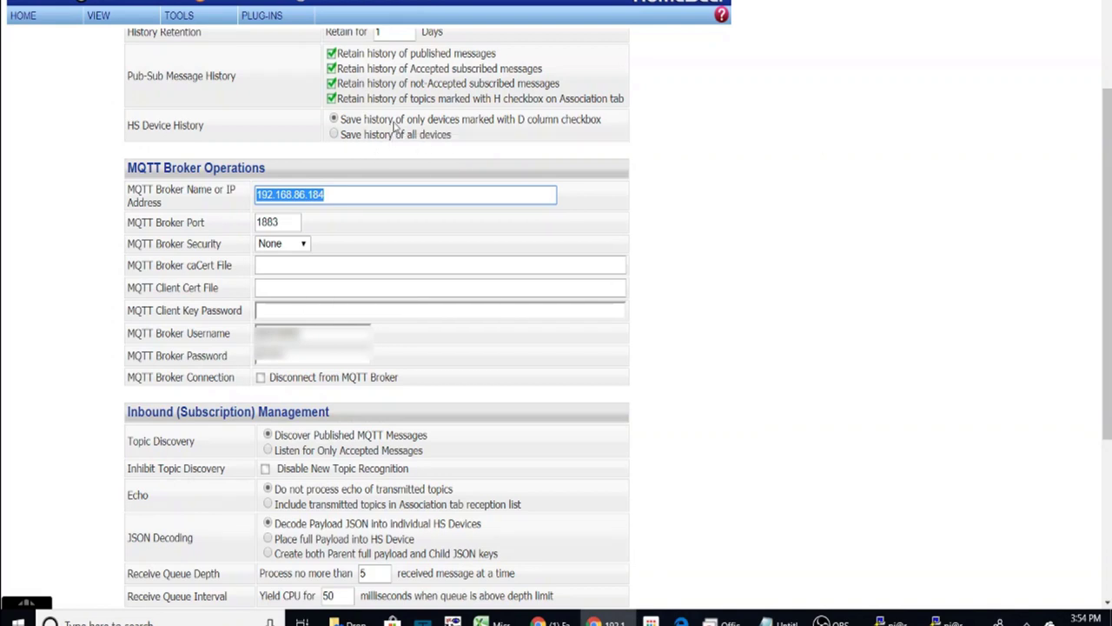
left_click(296, 16)
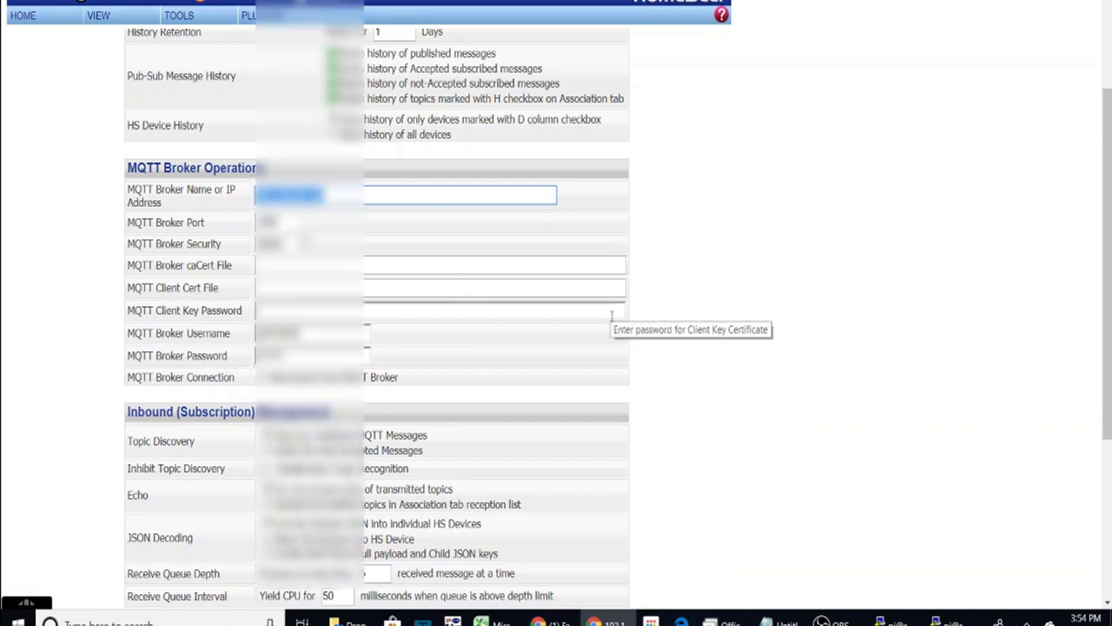
scroll(611, 321, "down", 2)
scroll(611, 322, "down", 2)
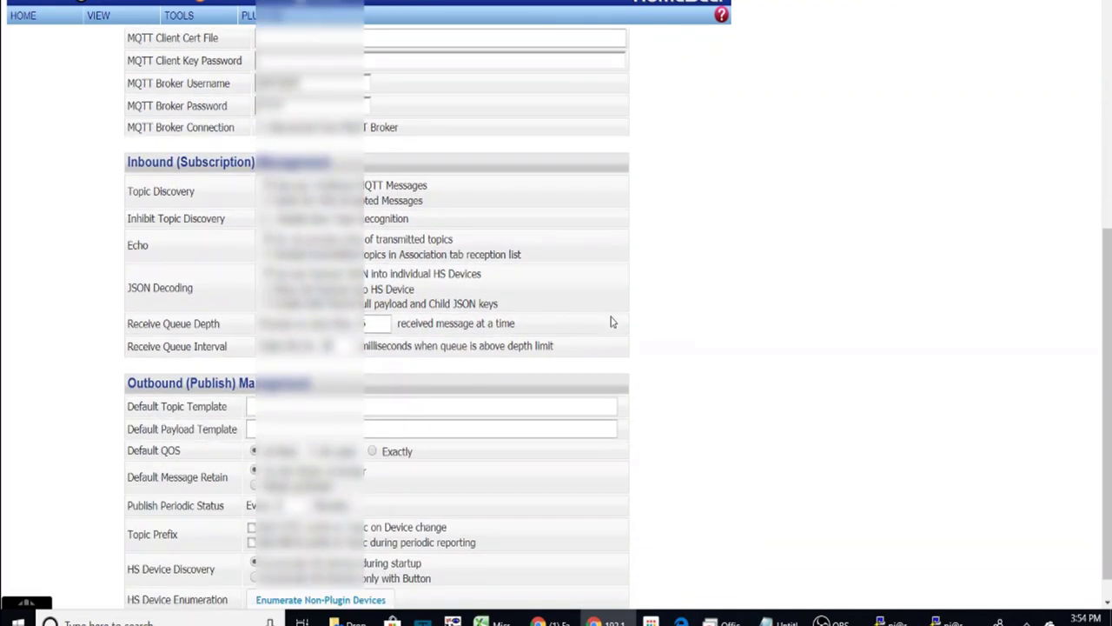
scroll(581, 323, "up", 5)
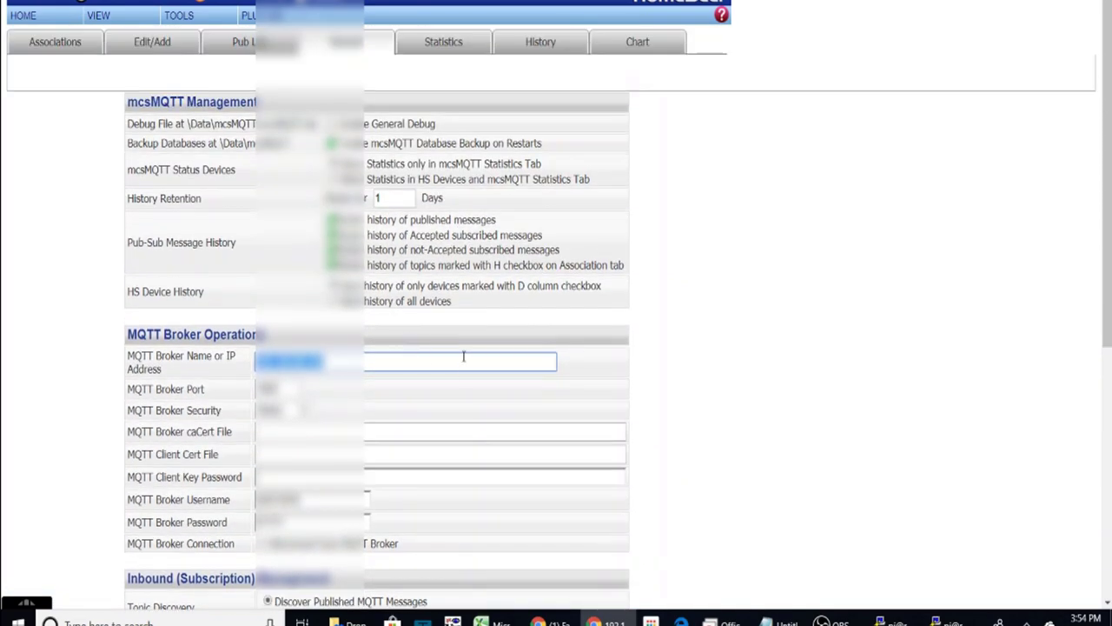
Show the Associations table and examine the received MQTT topics, including dev/test
left_click(45, 44)
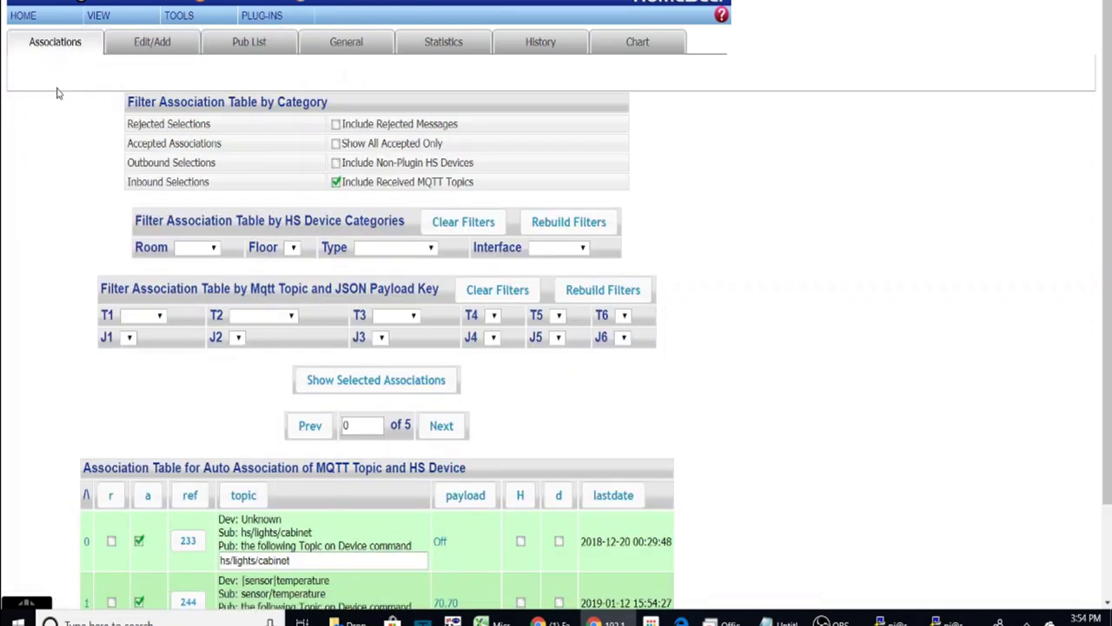
scroll(58, 91, "down", 2)
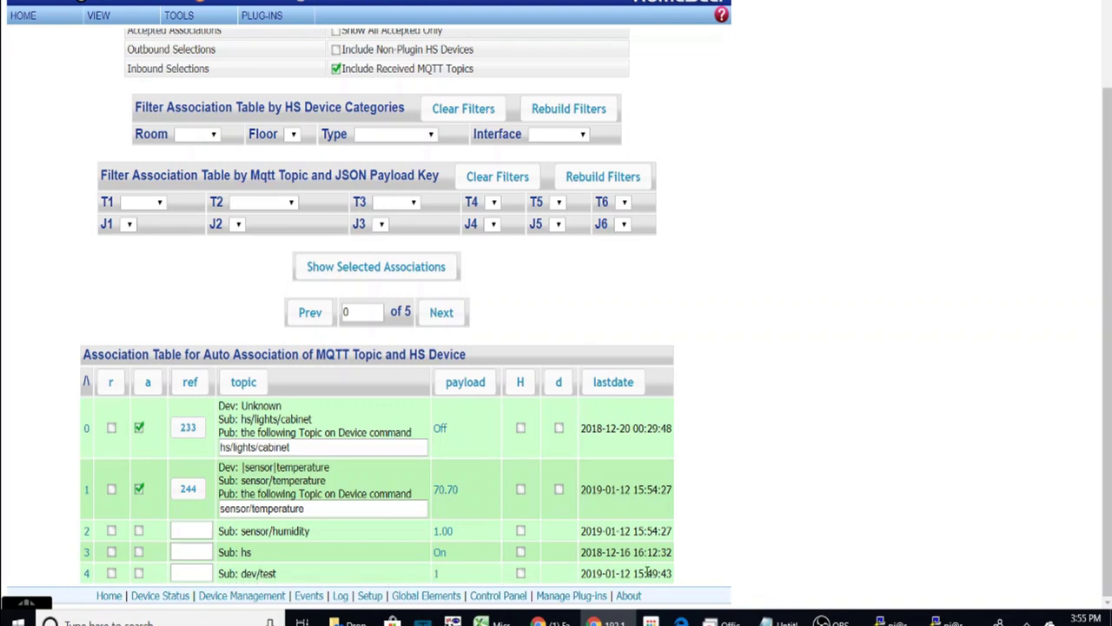
Switch to the Raspberry Pi publisher terminal and publish the message "Homeseer" to the dev/test topic
mouse_move(949, 619)
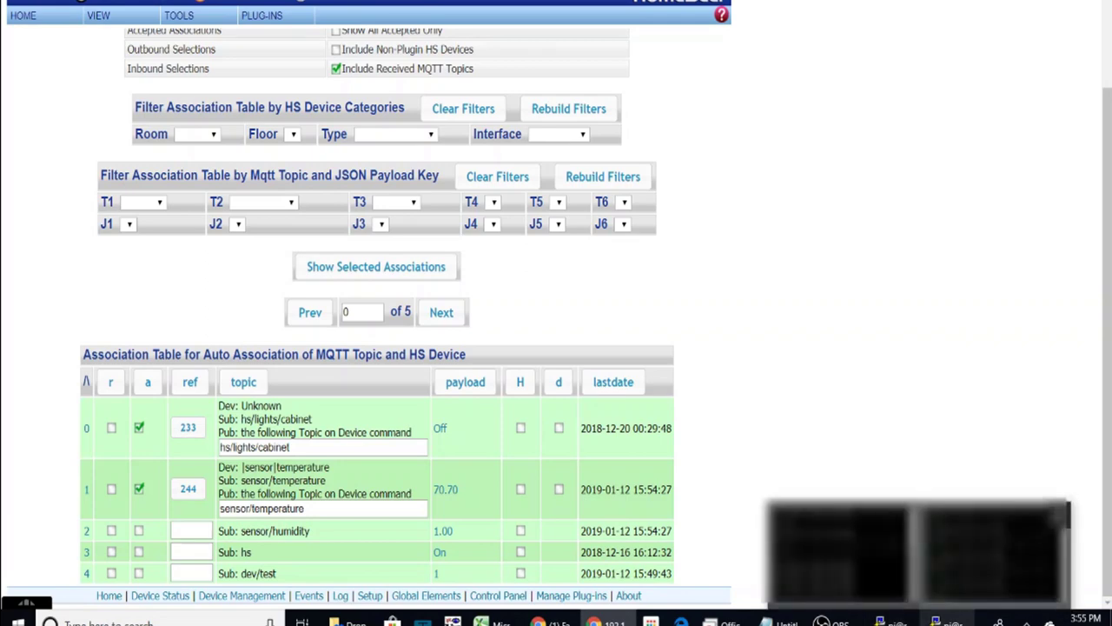
left_click(995, 552)
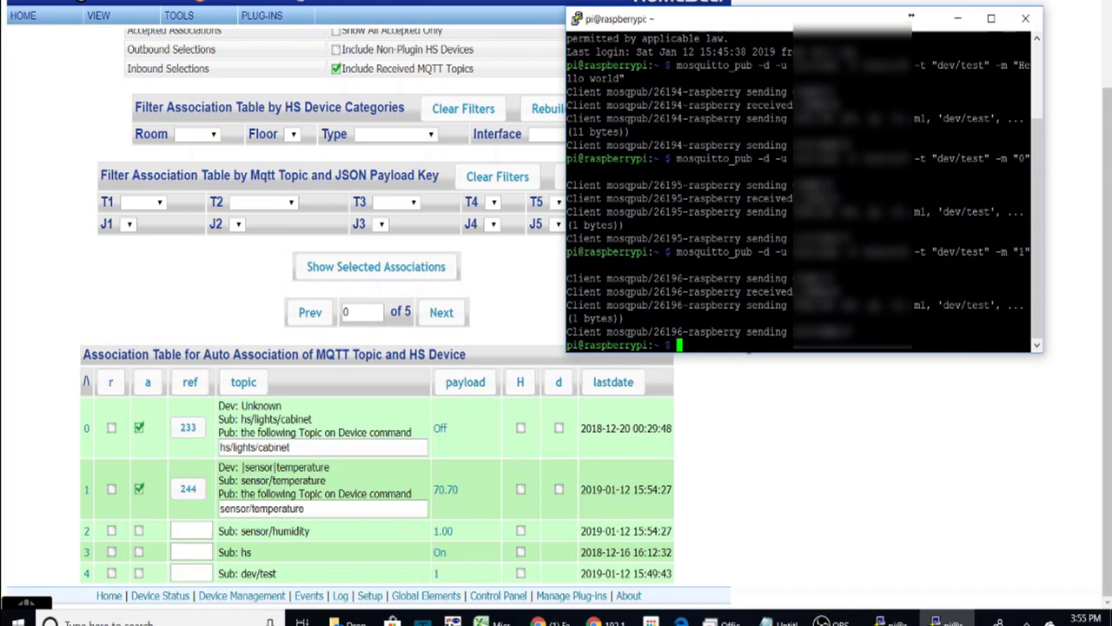
key("Up")
key("Return")
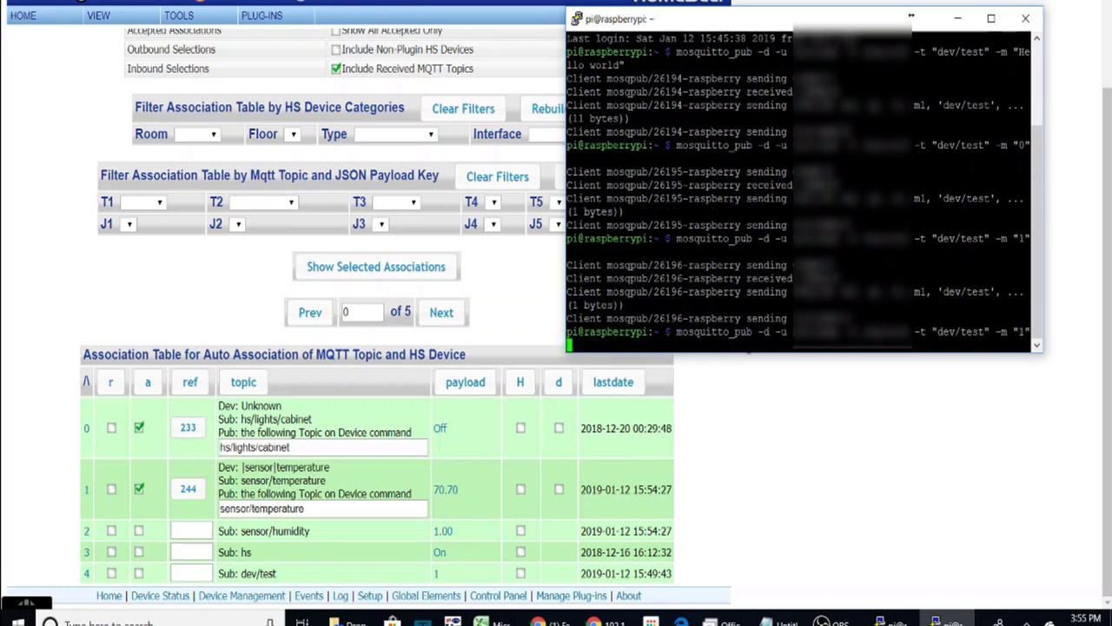
key("Up")
key("Left")
key("Left")
type("Homeseer\"")
key("Return")
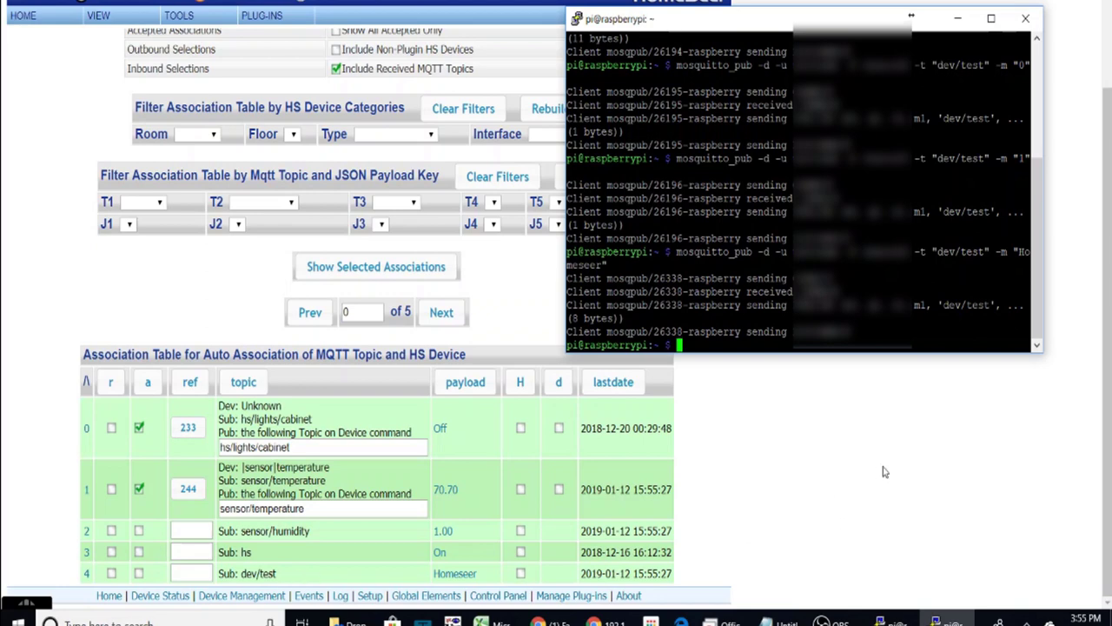
Minimize the terminal and review the association filters and the dev/test entry in the Associations table
left_click(958, 19)
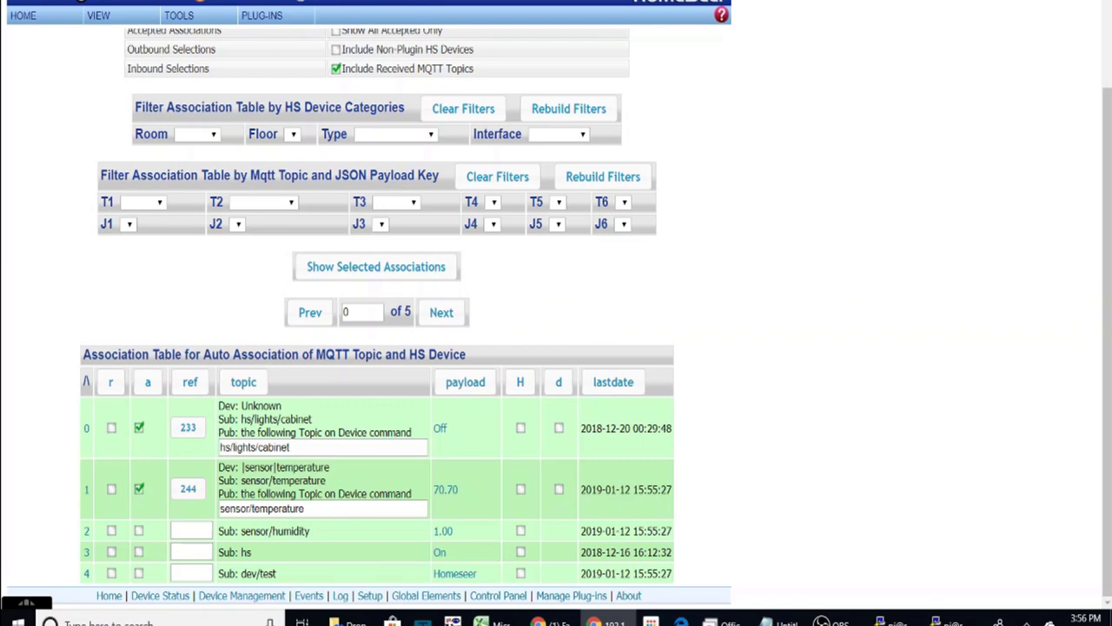
scroll(740, 123, "up", 2)
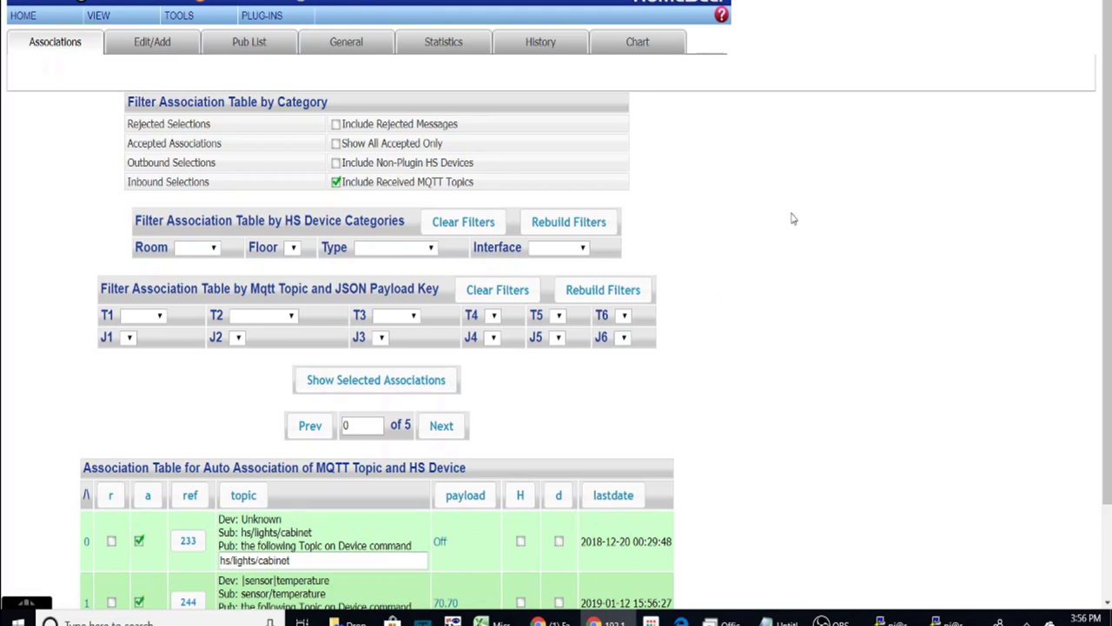
scroll(792, 219, "down", 3)
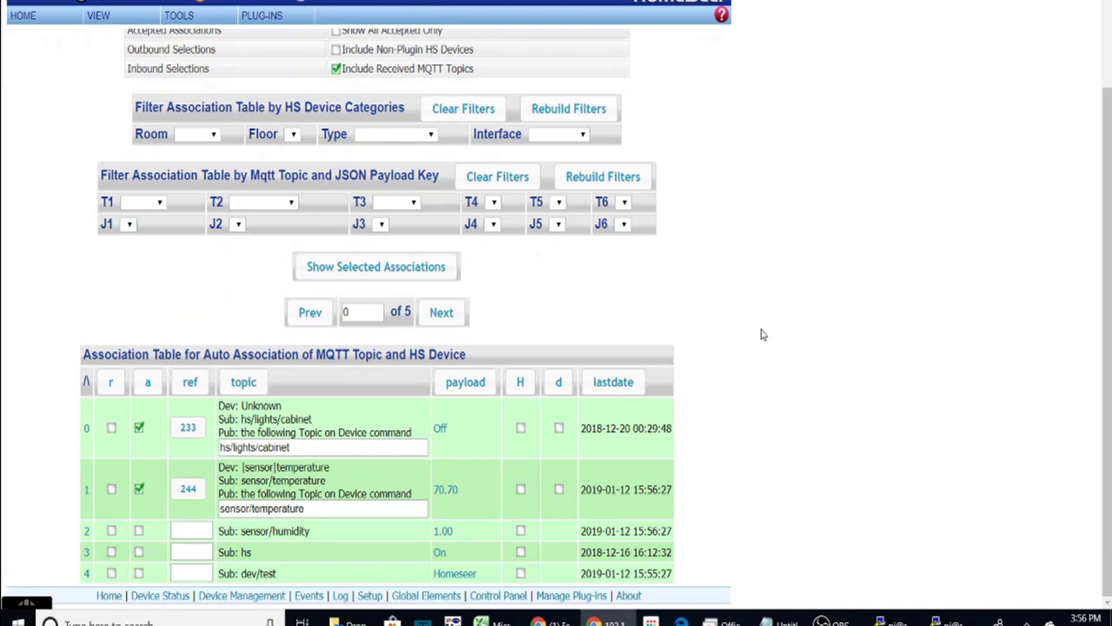
scroll(763, 335, "up", 3)
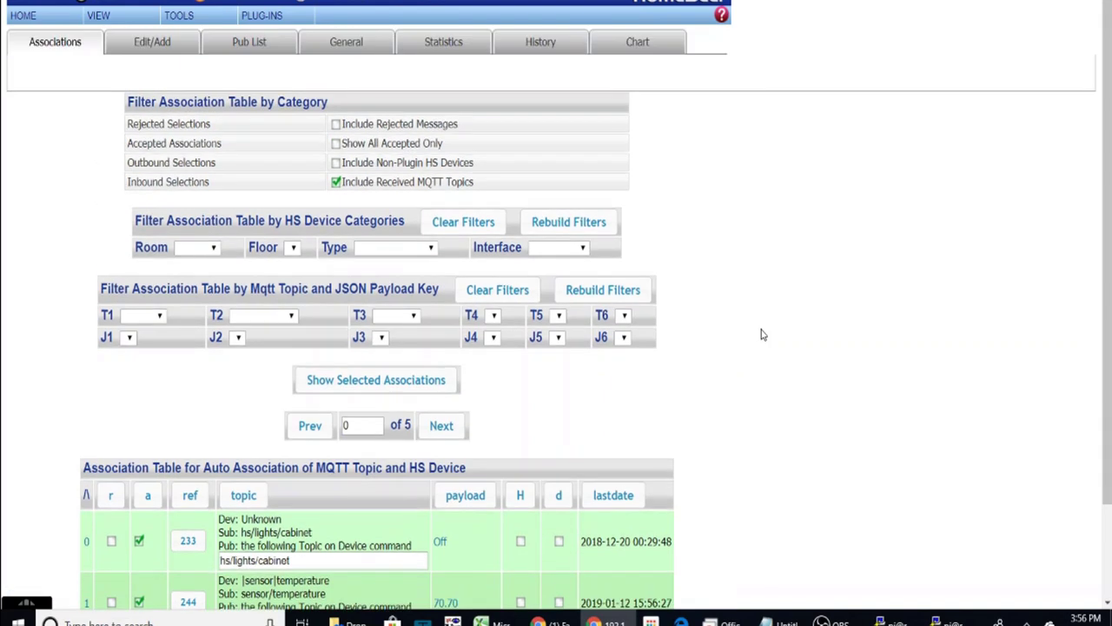